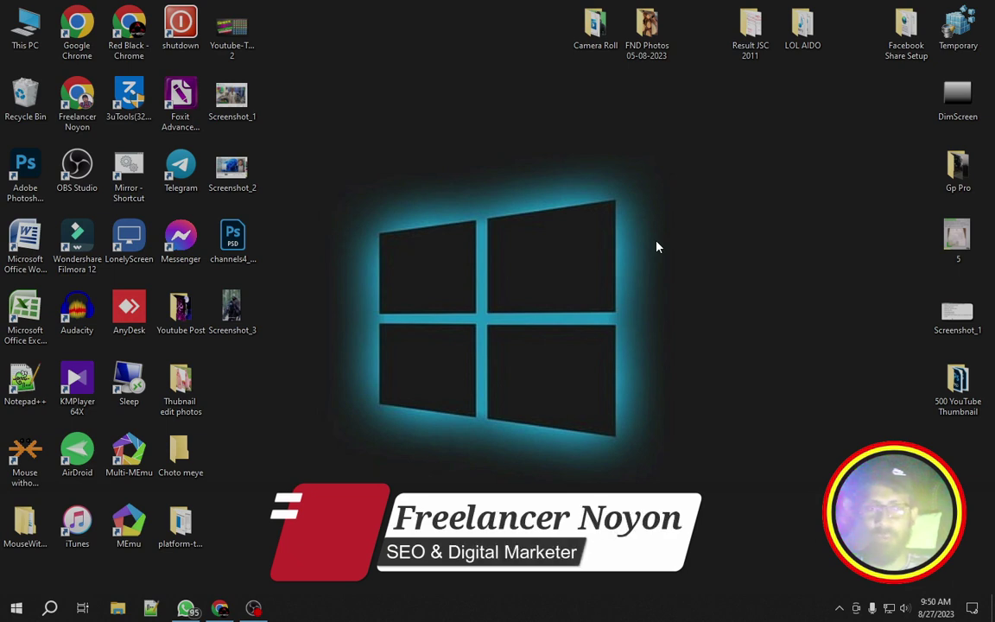
# Refresh the desktop, then launch Adobe Photoshop 2023 and look through the recent files on its home screen
pyautogui.rightClick(551, 219)
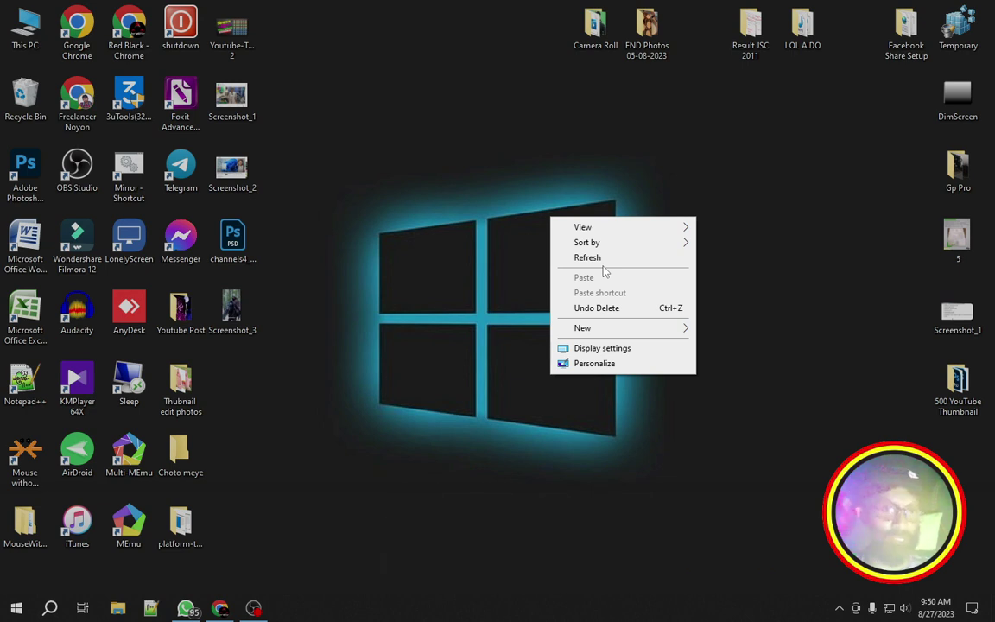
pyautogui.click(598, 260)
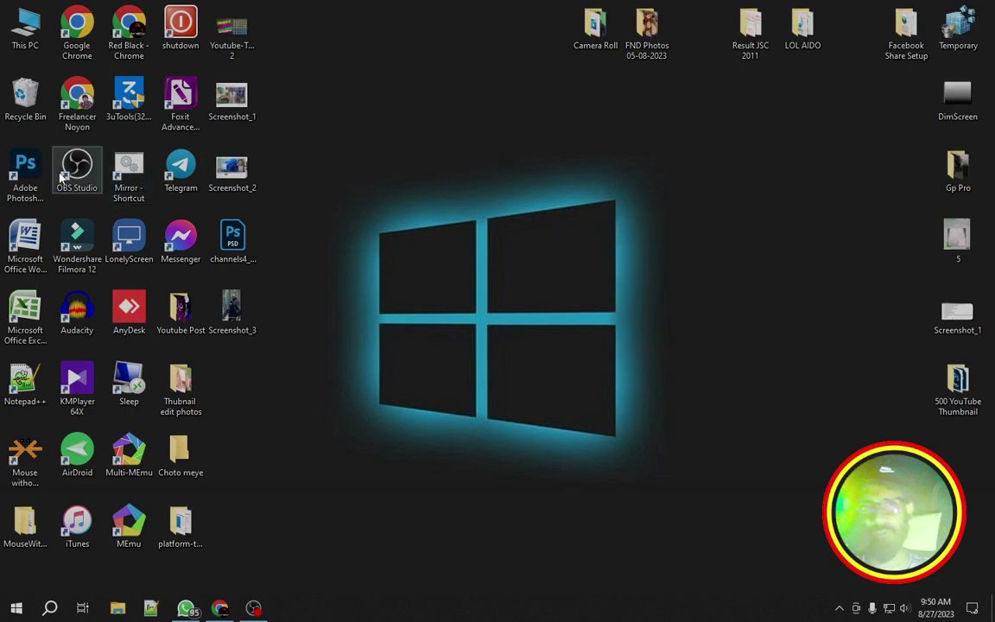
pyautogui.doubleClick(46, 177)
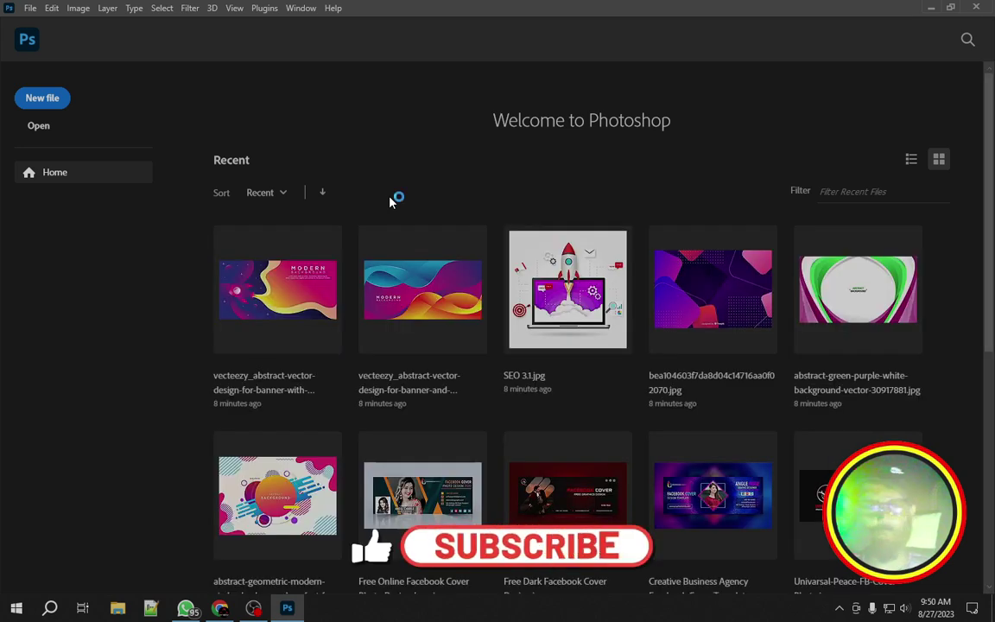
pyautogui.scroll(-5, 482, 288)
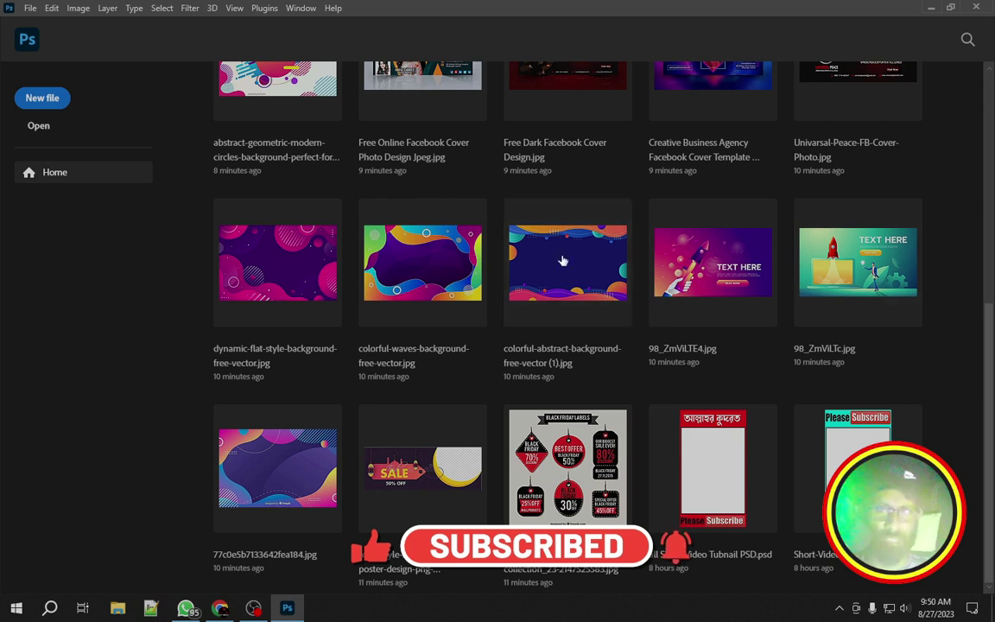
pyautogui.scroll(5, 634, 334)
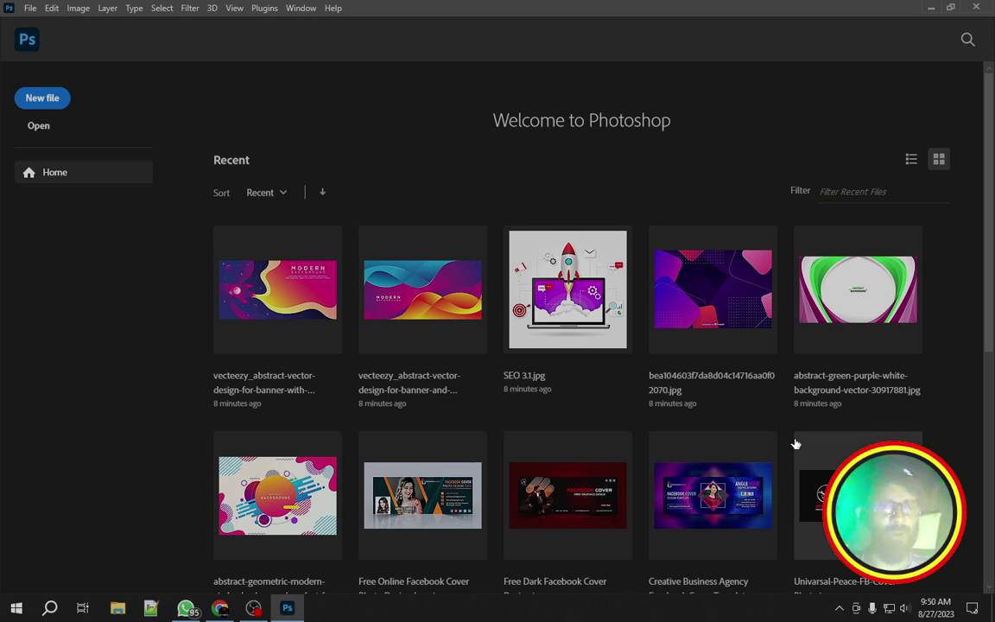
pyautogui.scroll(-1, 671, 418)
pyautogui.scroll(-1, 789, 306)
pyautogui.scroll(2, 400, 309)
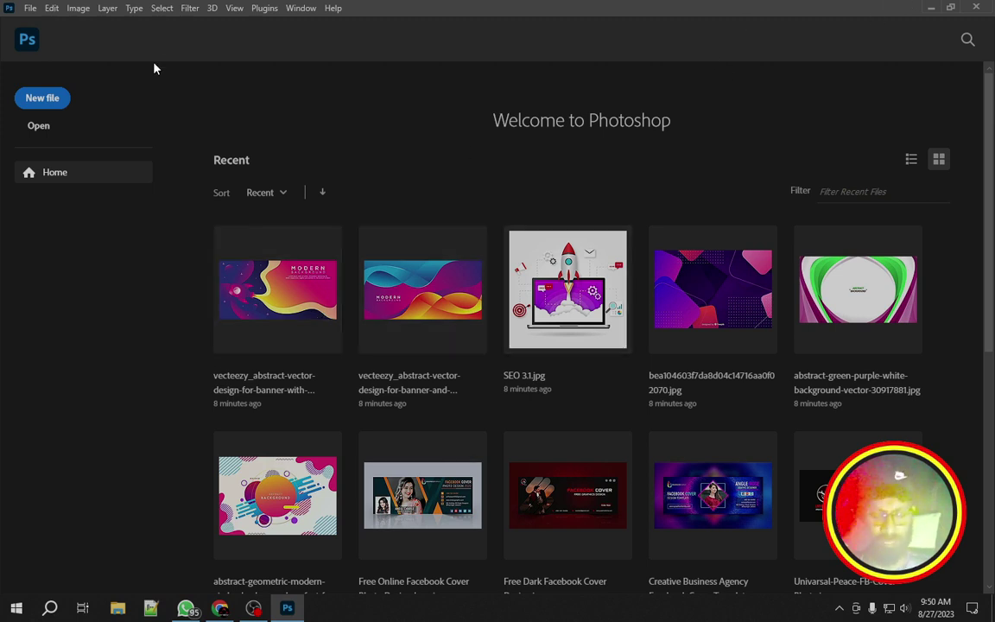
# Open the image Youtube-Thubmil 2 from the Desktop folder
pyautogui.hotkey('ctrl', 'o')
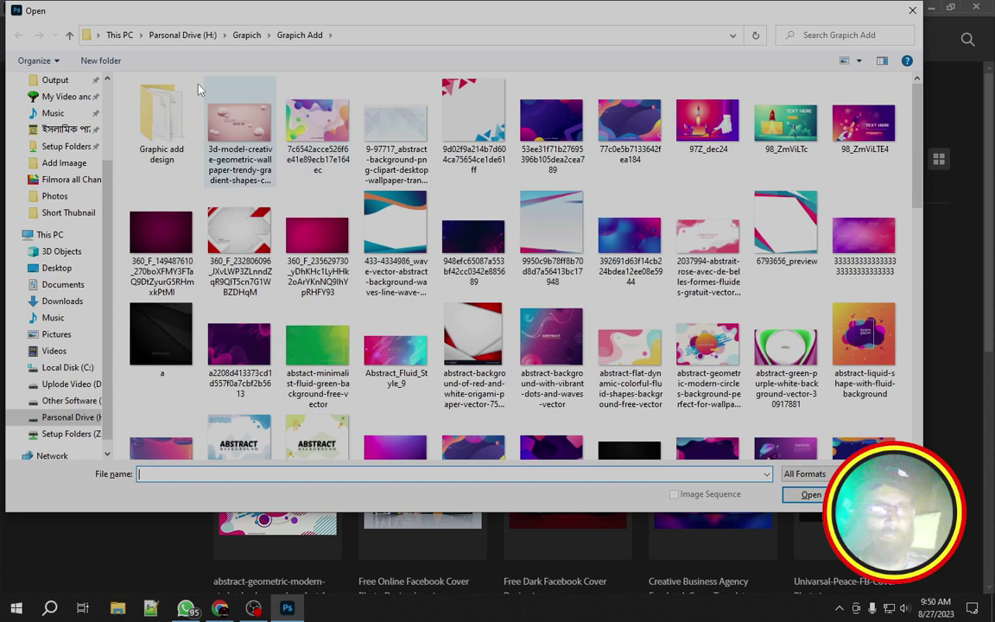
pyautogui.click(57, 80)
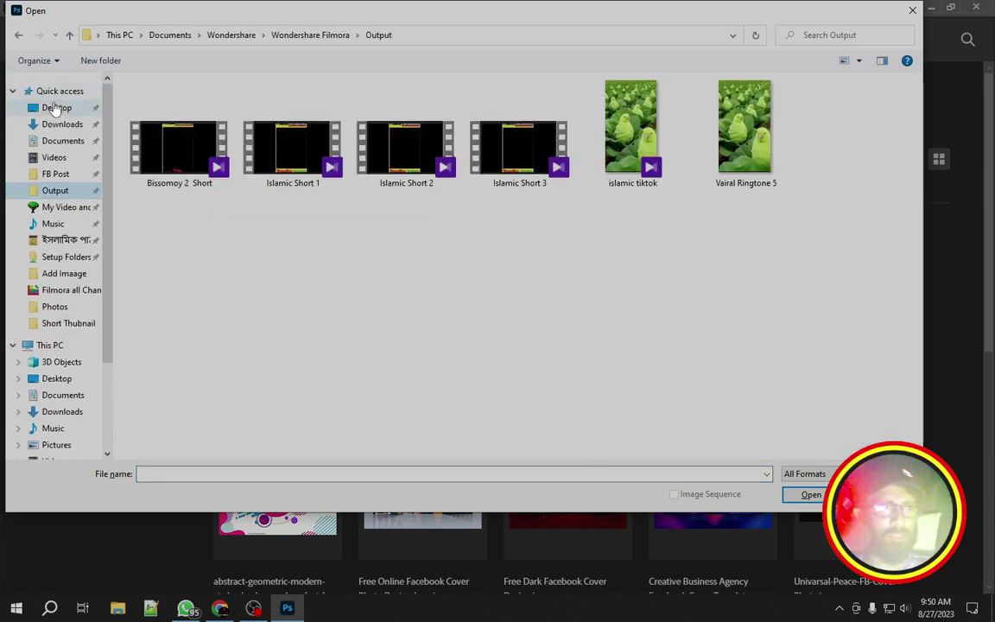
pyautogui.click(56, 106)
pyautogui.scroll(-2, 553, 232)
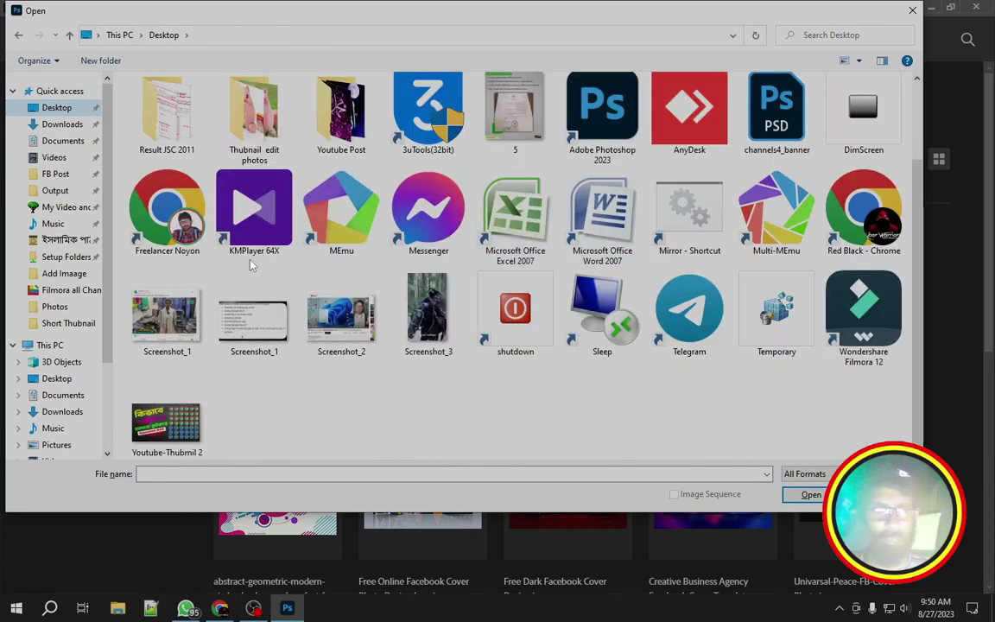
pyautogui.doubleClick(167, 428)
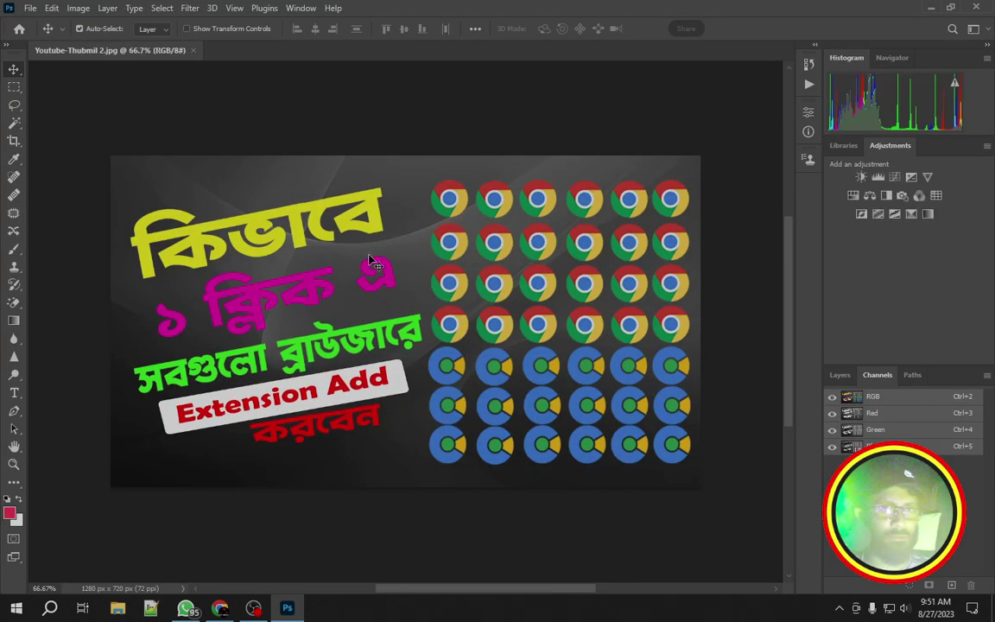
# Close the Youtube-Thubmil 2.jpg document without converting its background layer, and review the recent files on the home screen
pyautogui.click(531, 239)
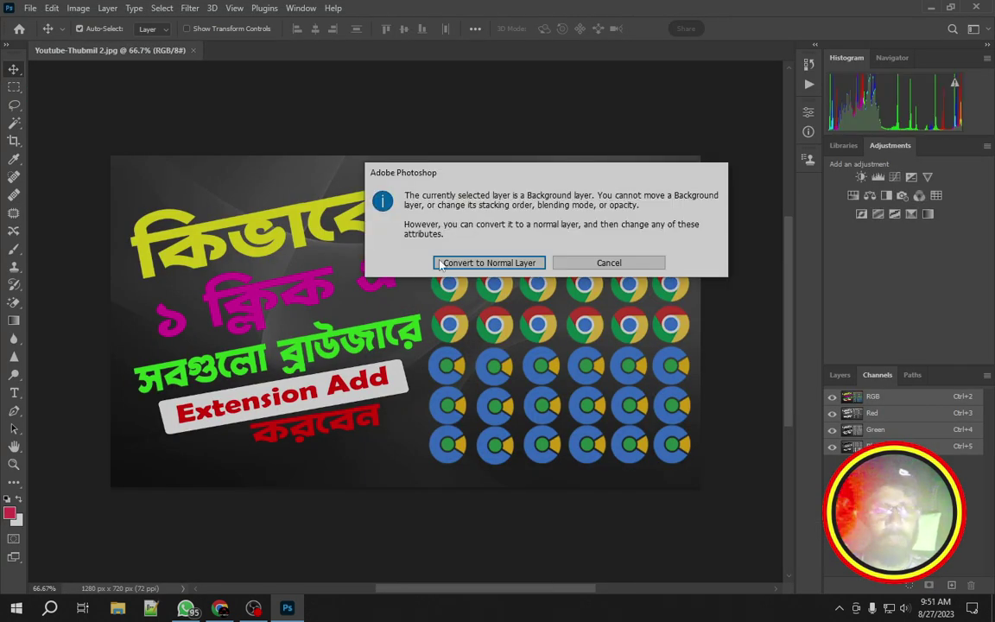
pyautogui.click(609, 263)
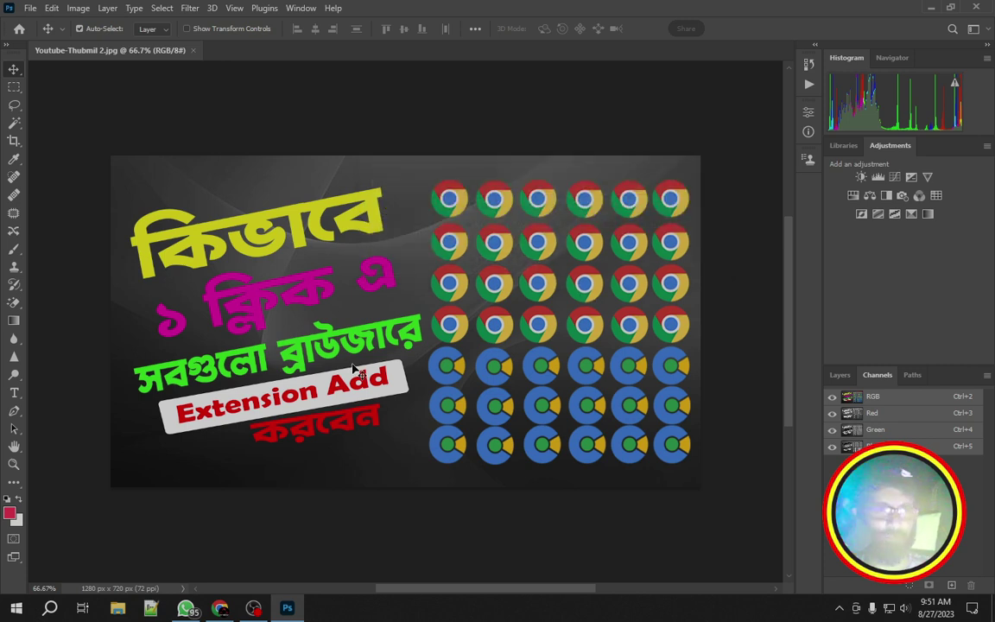
pyautogui.click(193, 50)
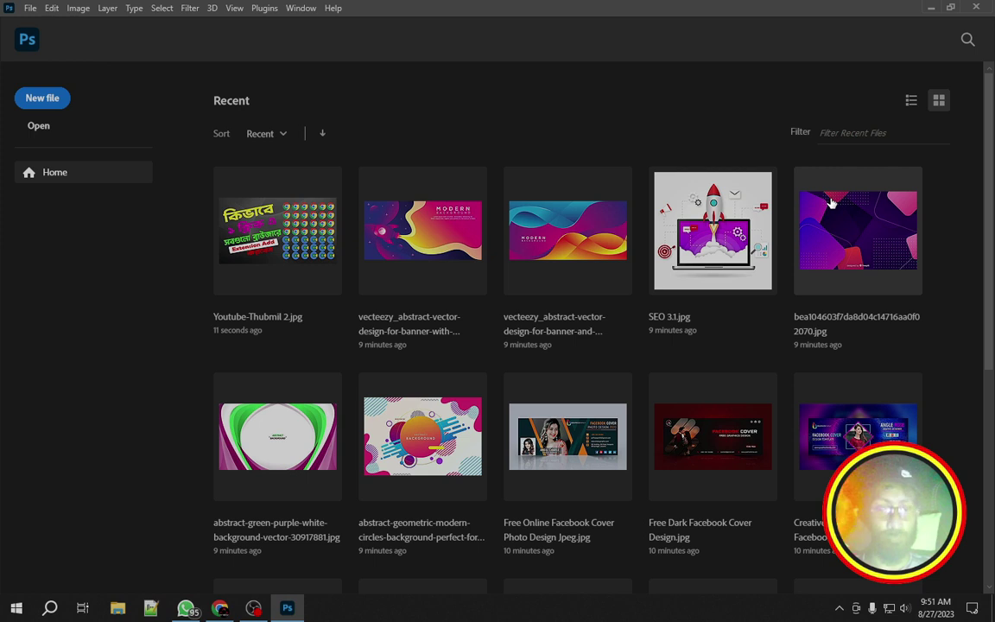
pyautogui.scroll(-4, 592, 420)
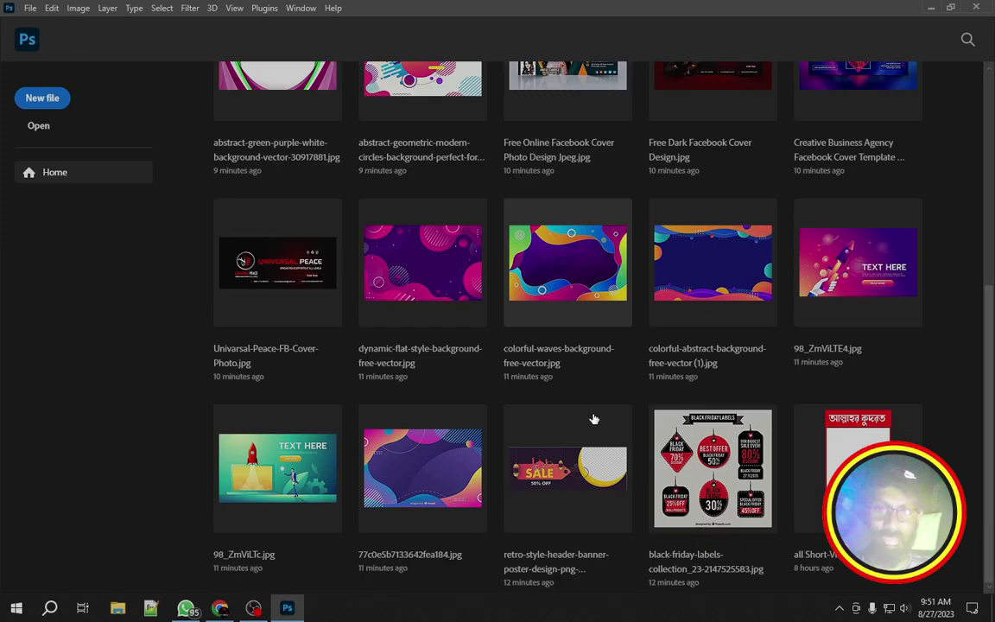
pyautogui.scroll(5, 613, 363)
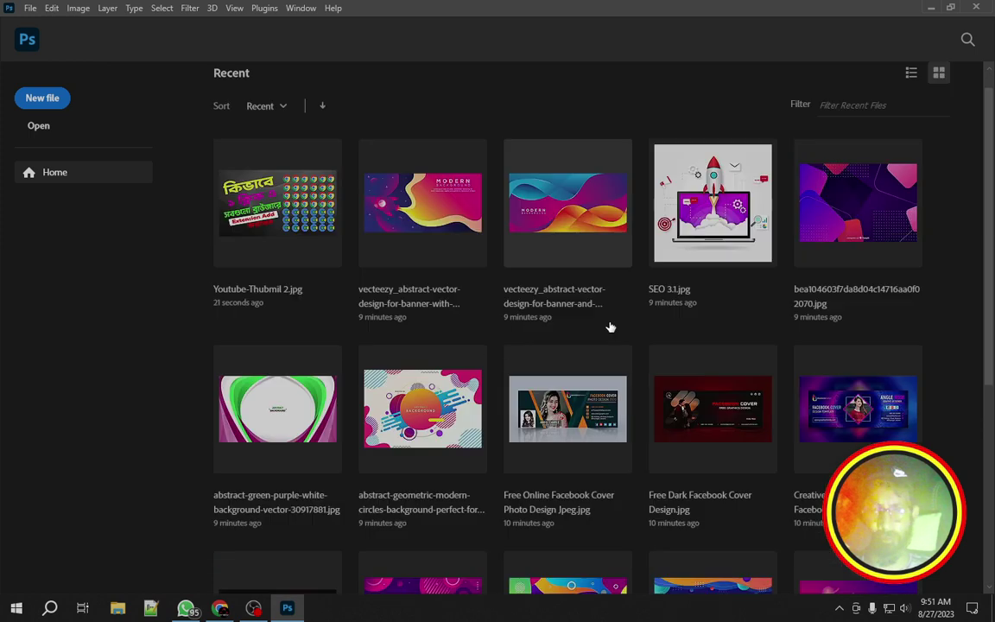
# Minimize Photoshop, move the Youtube-Thubmil 2 image to an empty area of the desktop and rename it Youtube-Thubmil
pyautogui.press('super+Down')
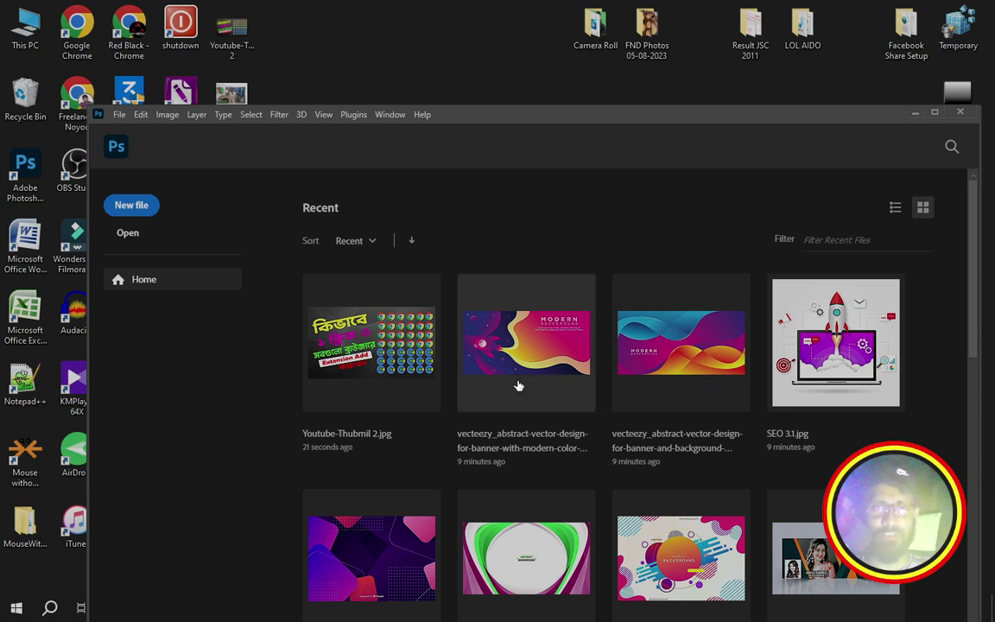
pyautogui.click(915, 114)
pyautogui.moveTo(232, 31); pyautogui.dragTo(706, 249)
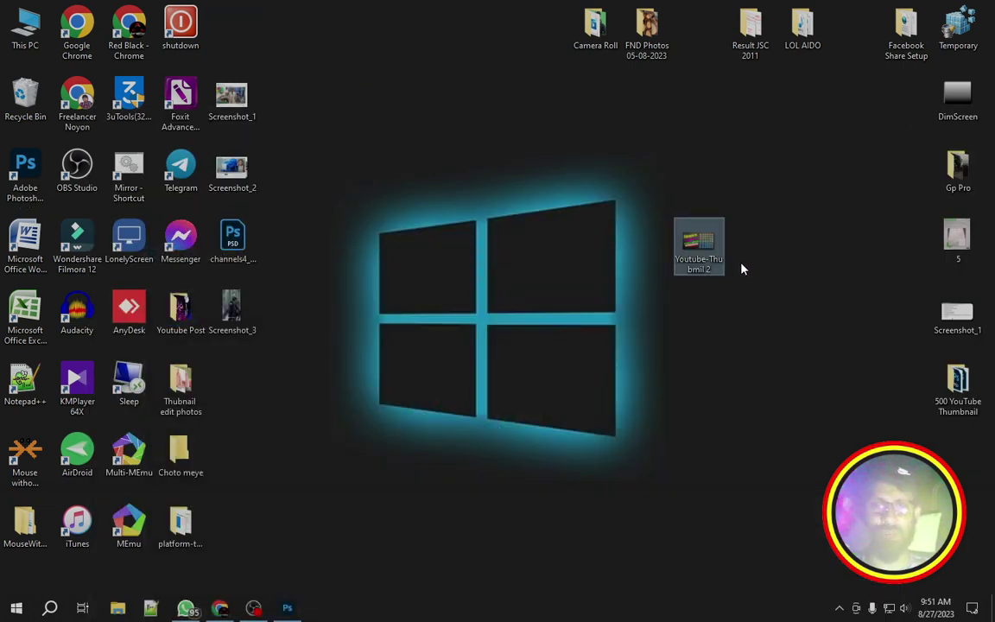
pyautogui.press('F2')
pyautogui.click(710, 259)
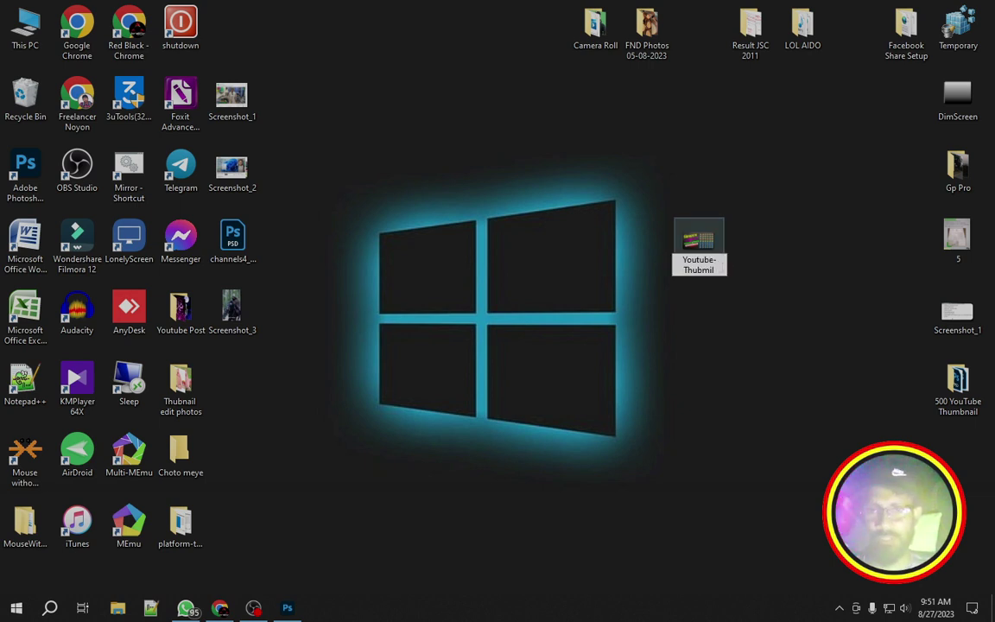
pyautogui.click(764, 337)
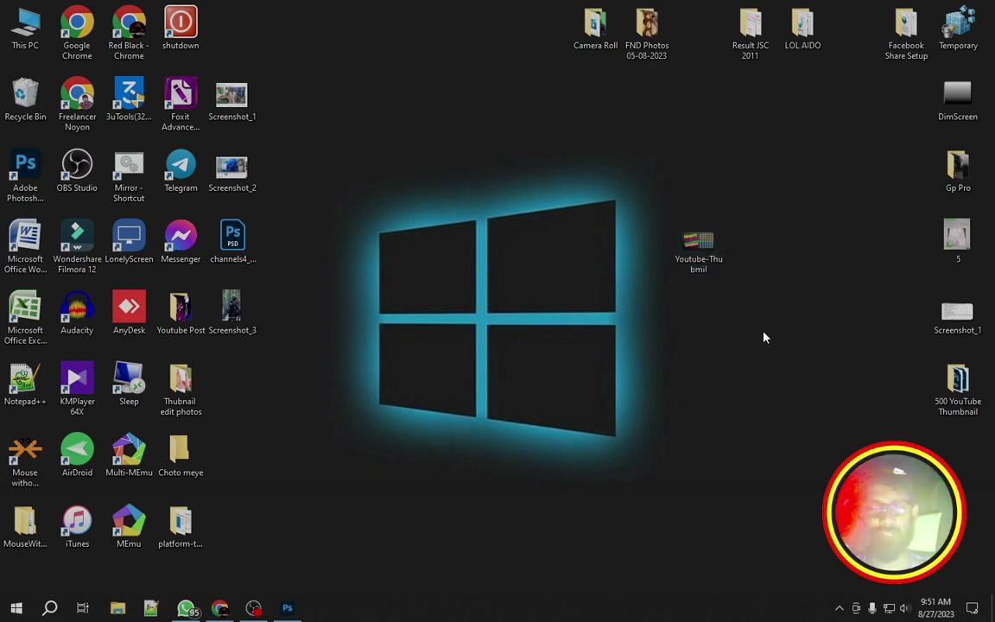
# Switch back to Photoshop and check how the recent files list handles the image renamed on the desktop
pyautogui.click(287, 609)
pyautogui.doubleClick(741, 122)
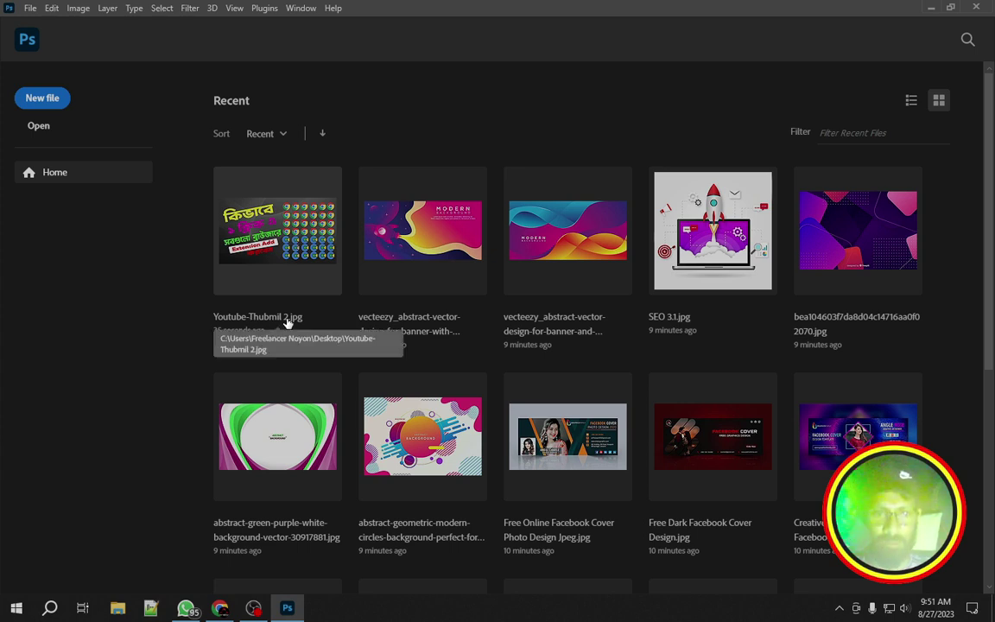
pyautogui.click(931, 10)
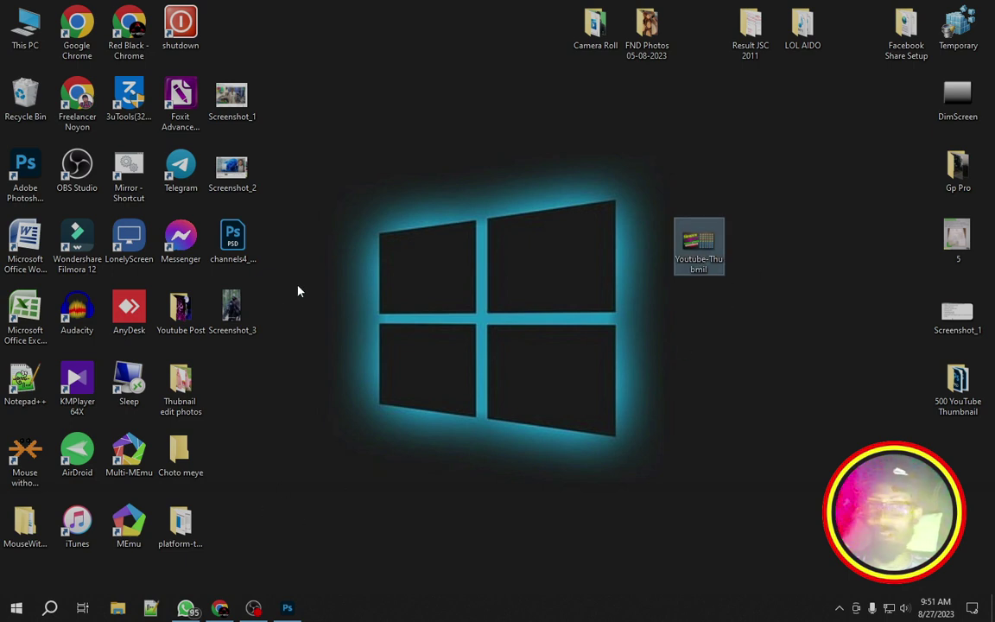
pyautogui.click(287, 608)
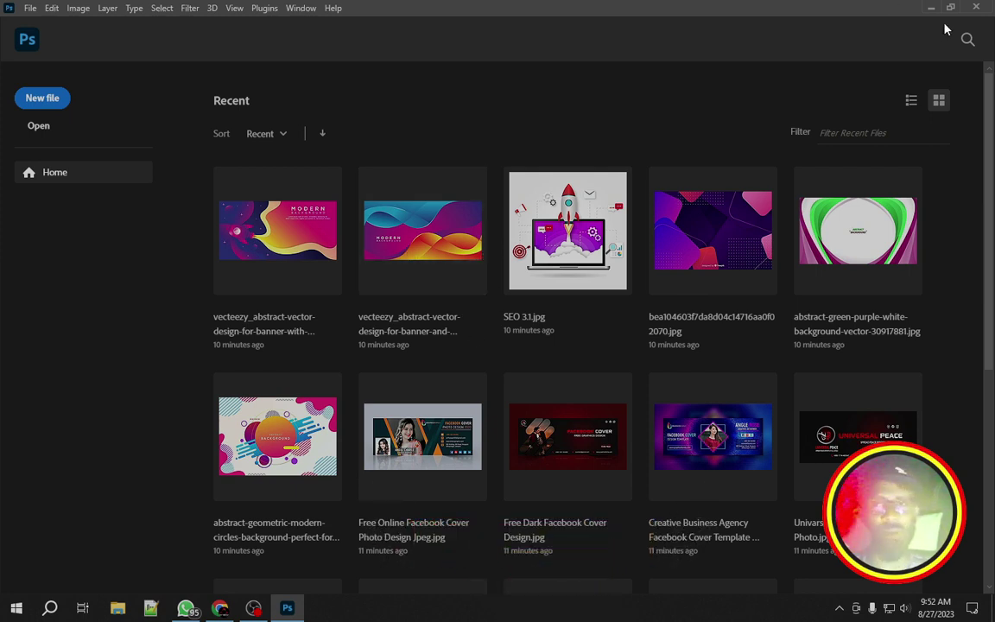
# Close Photoshop, refresh the desktop and relaunch Adobe Photoshop 2023
pyautogui.click(977, 7)
pyautogui.rightClick(561, 199)
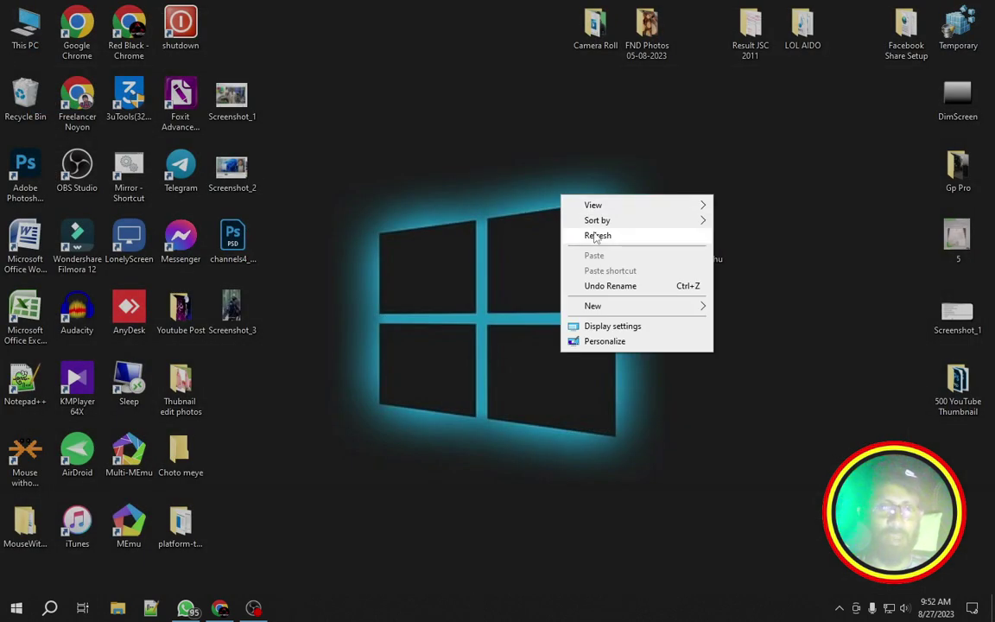
pyautogui.click(596, 233)
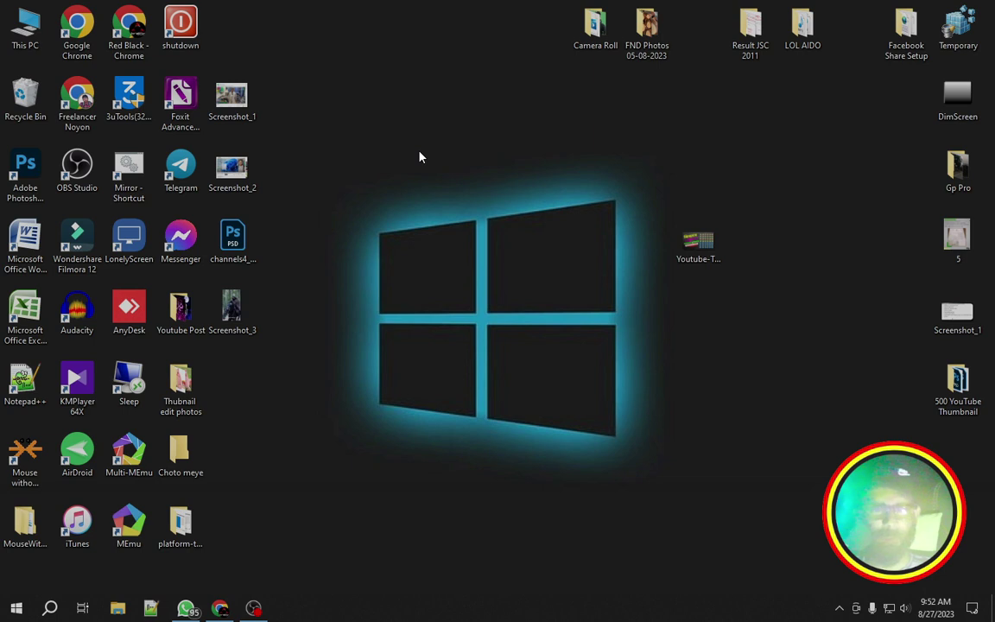
pyautogui.rightClick(458, 155)
pyautogui.click(499, 197)
pyautogui.click(26, 179)
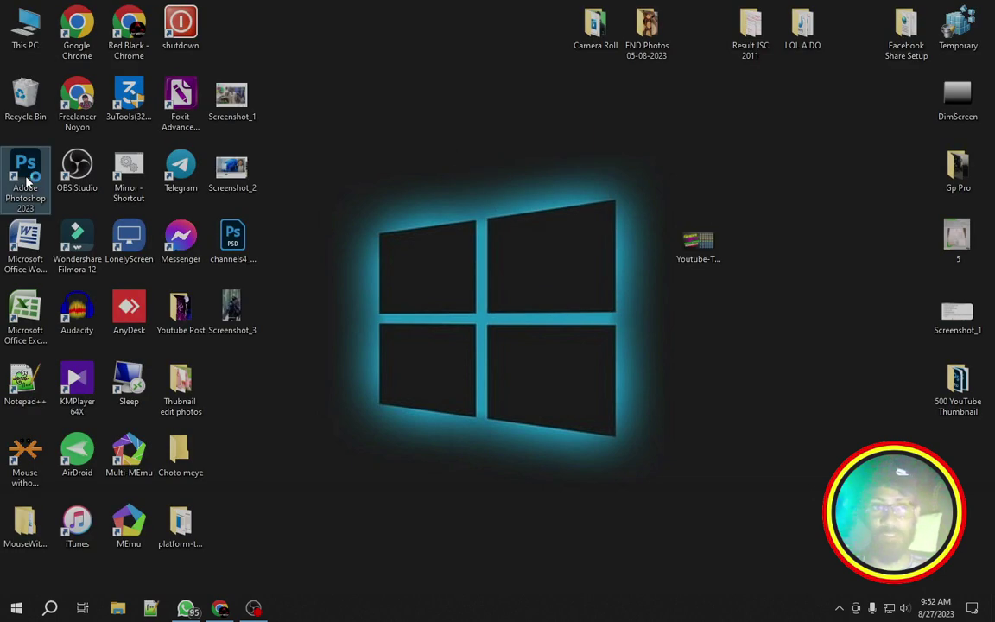
pyautogui.doubleClick(26, 180)
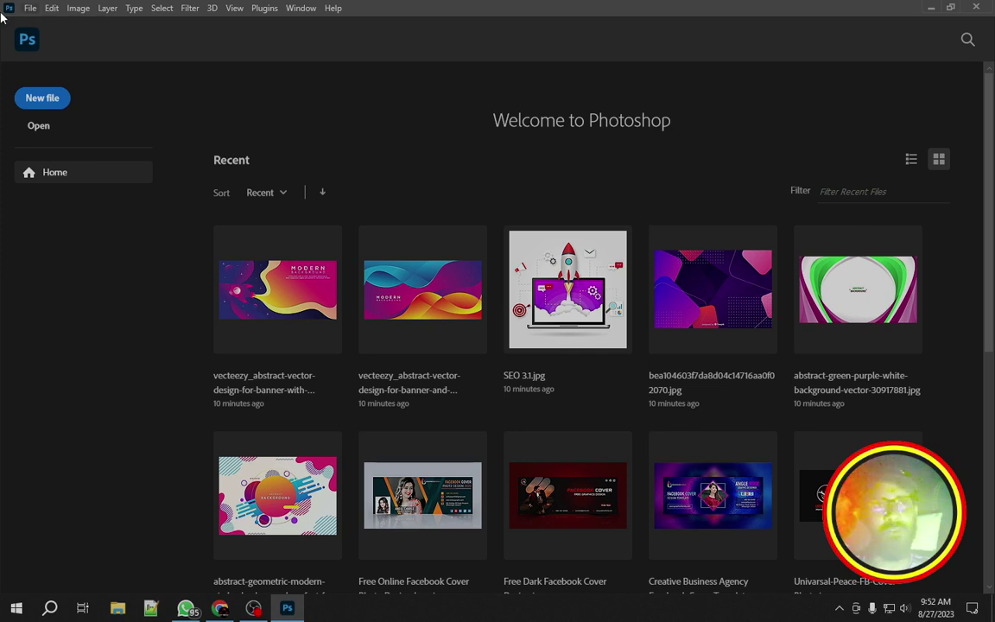
pyautogui.click(30, 8)
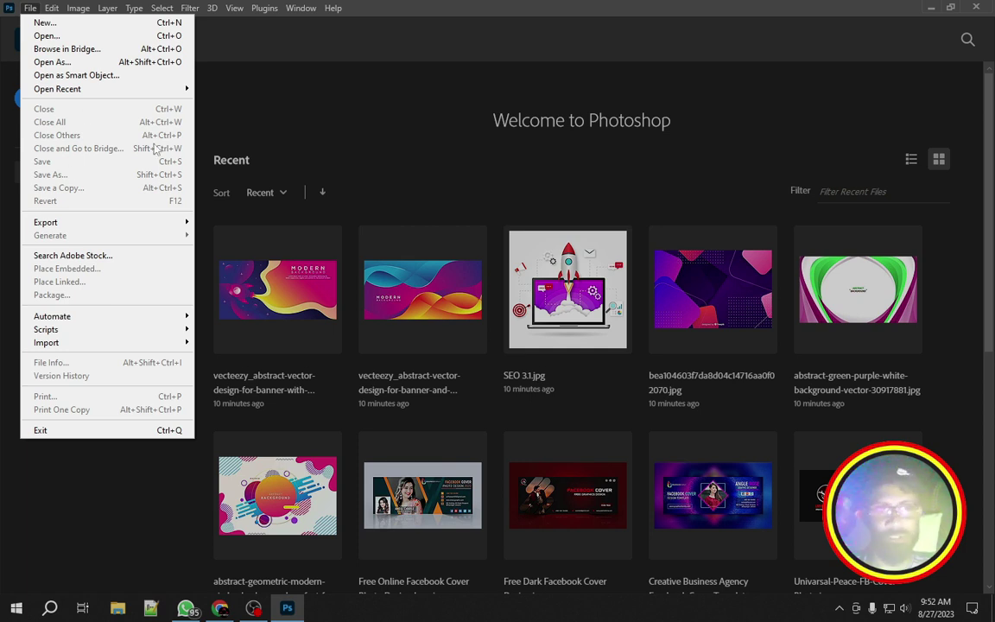
pyautogui.moveTo(118, 94)
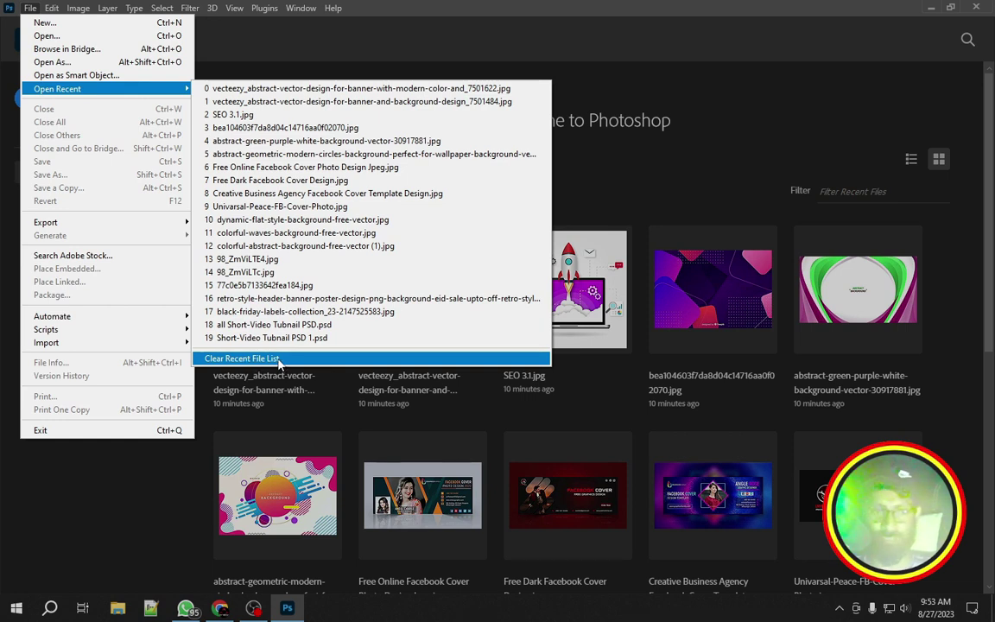
pyautogui.click(794, 112)
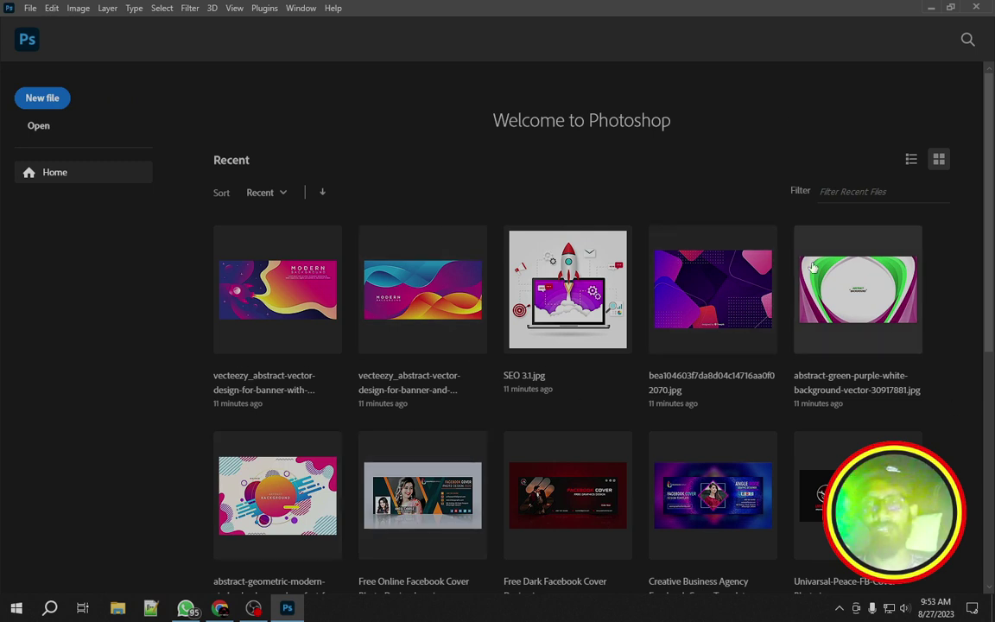
# Clear the recent file list so the home screen holds no recent files, and close Photoshop
pyautogui.click(31, 8)
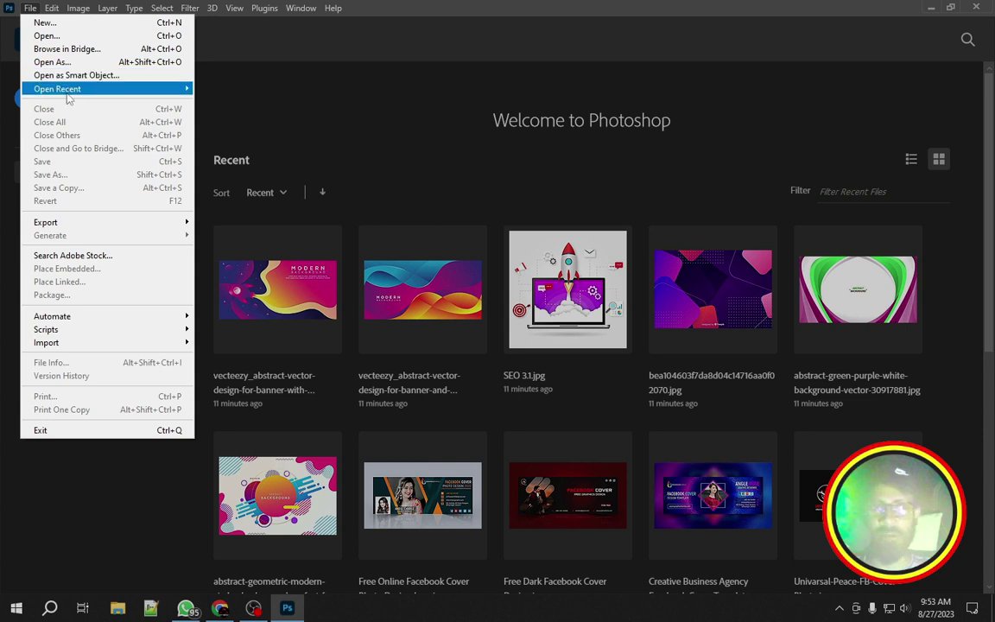
pyautogui.moveTo(63, 90)
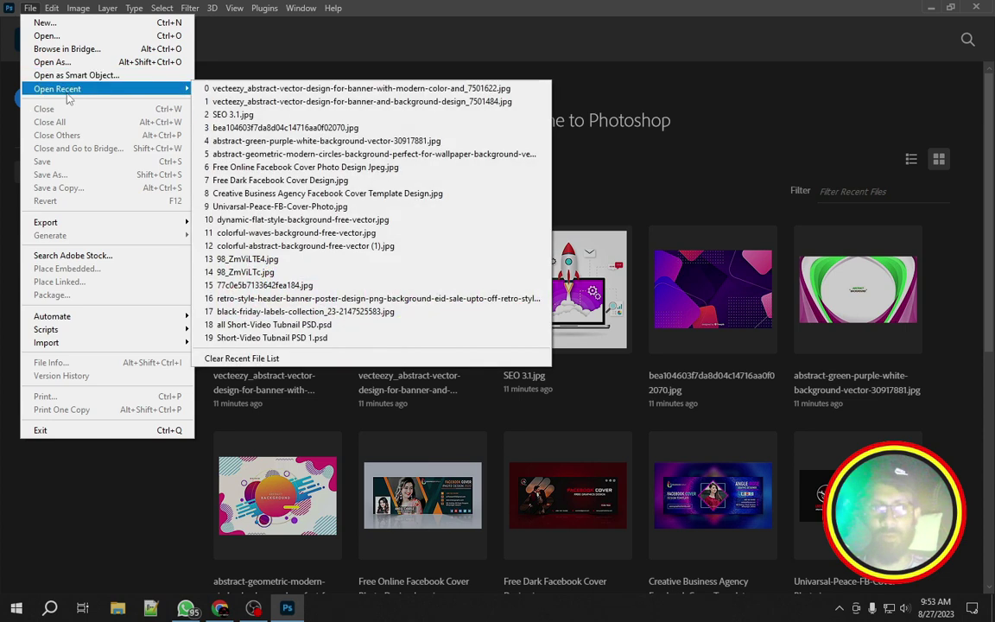
pyautogui.click(285, 362)
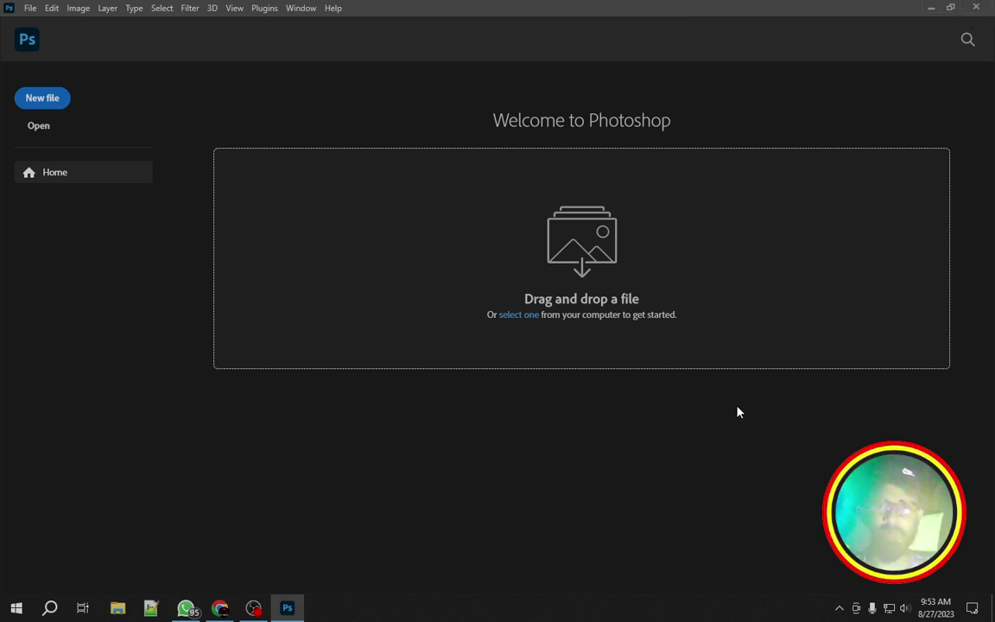
pyautogui.click(975, 6)
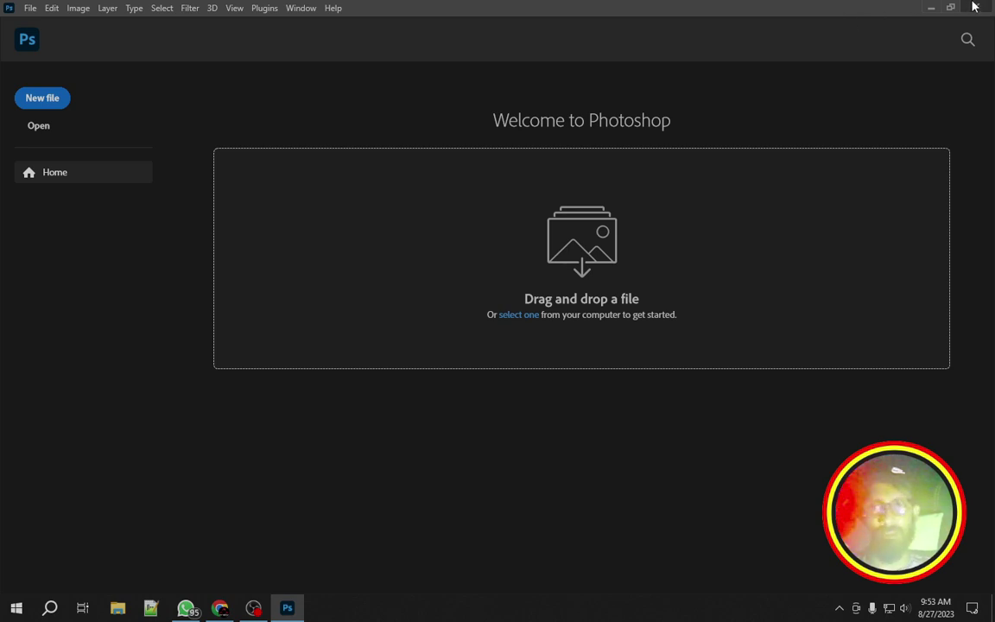
# Move the Youtube-Thubmil image slightly up and to the right on the desktop and refresh the desktop
pyautogui.rightClick(571, 115)
pyautogui.click(616, 149)
pyautogui.click(701, 233)
pyautogui.moveTo(704, 229); pyautogui.dragTo(748, 157)
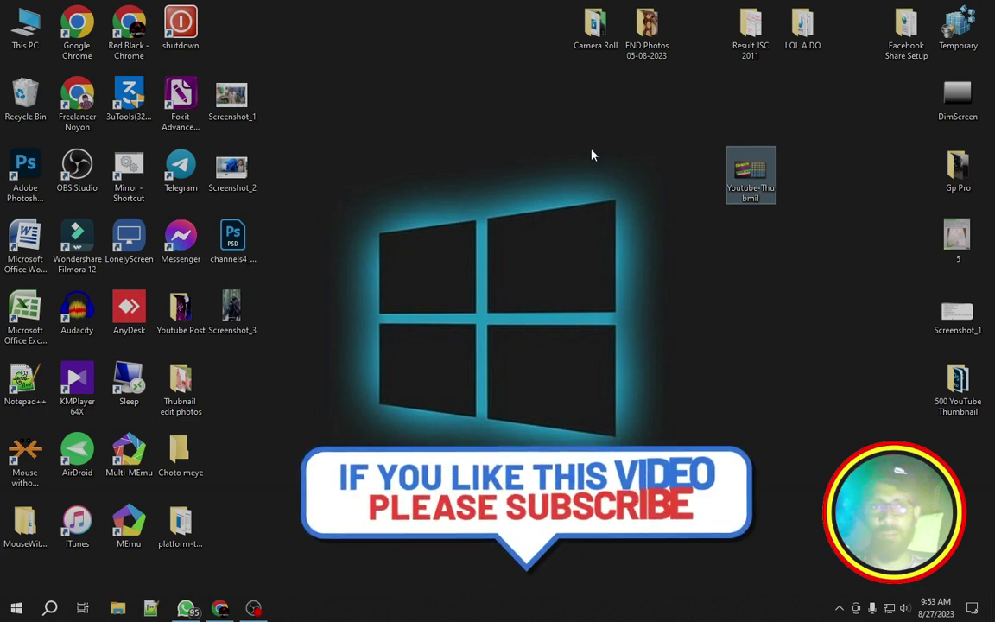
pyautogui.rightClick(559, 138)
pyautogui.click(582, 183)
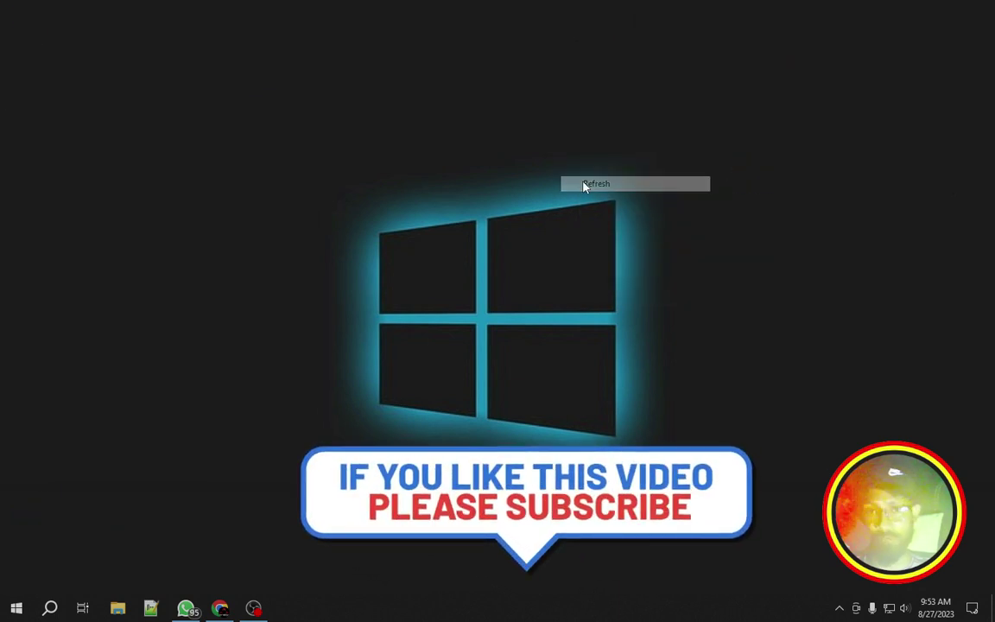